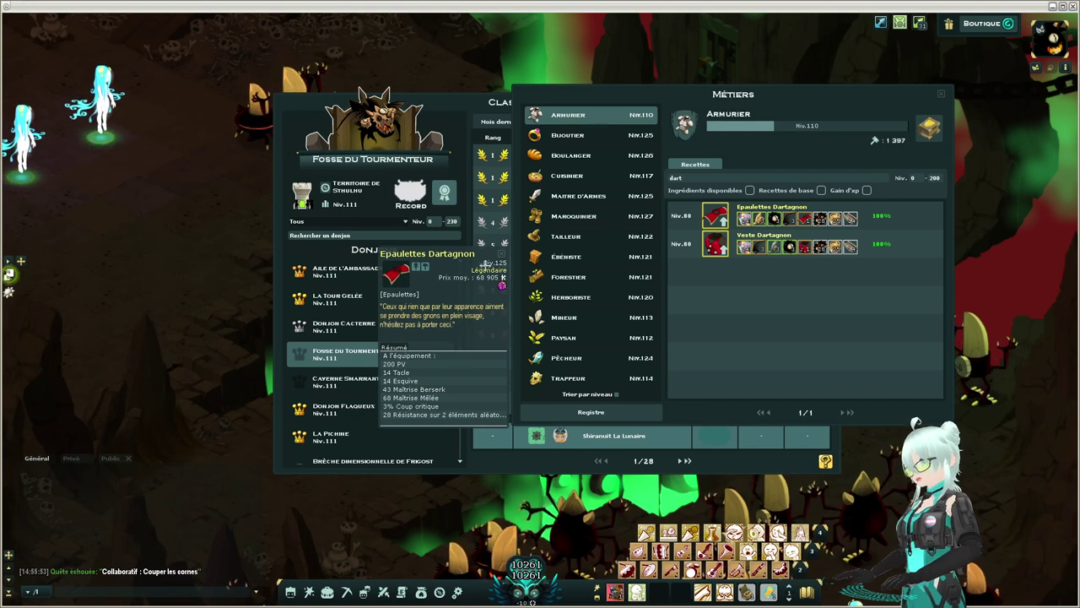
# View the Souliers Dartagnon details among the Maroquinier recipes, close the Métiers window, and check the top-ranked team's composition
pyautogui.click(501, 253)
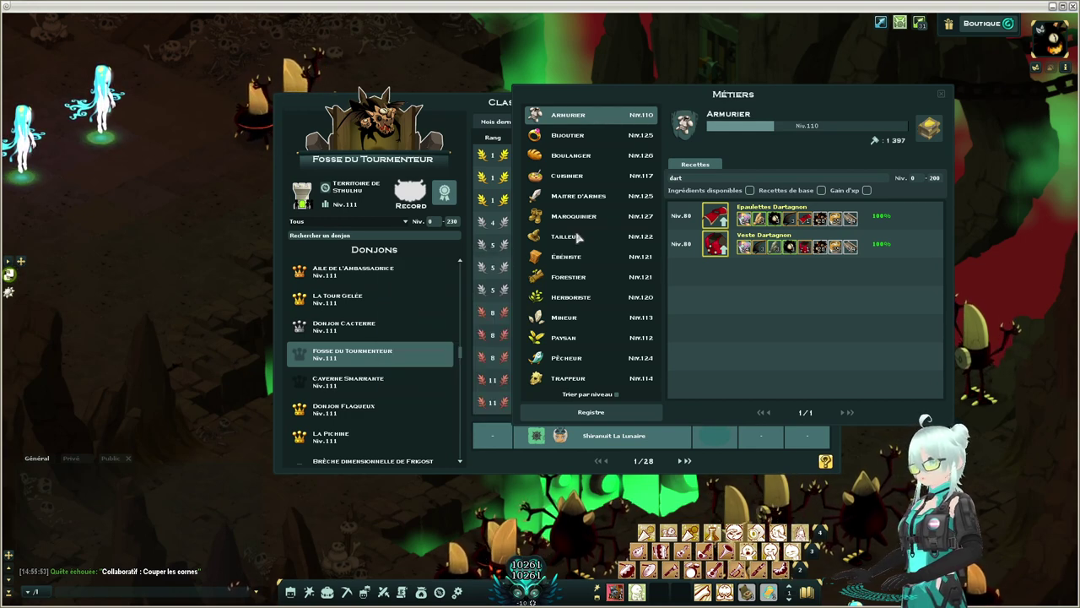
pyautogui.click(572, 221)
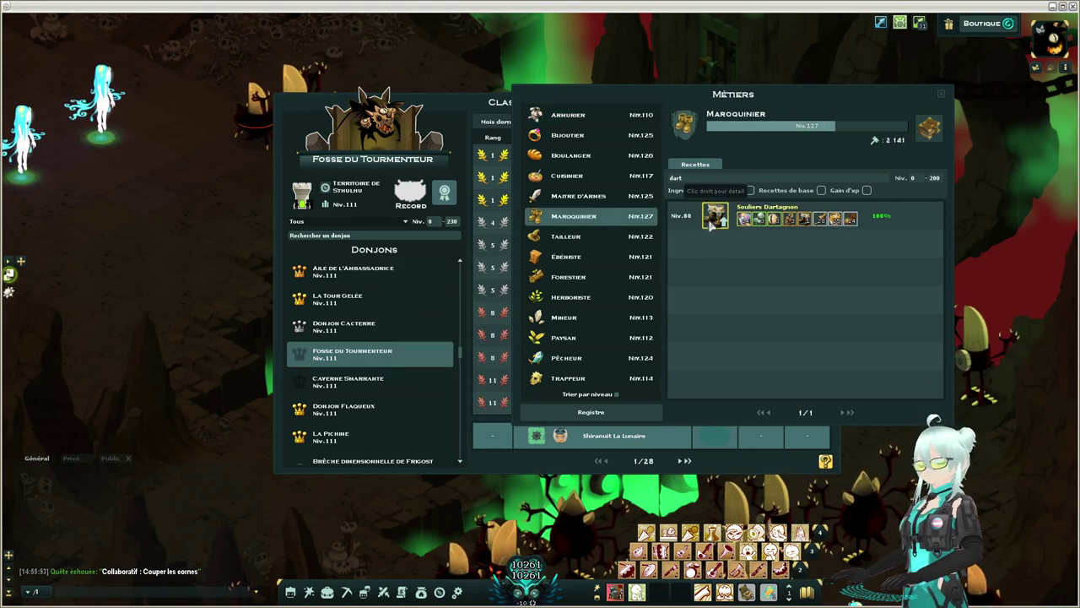
pyautogui.rightClick(713, 218)
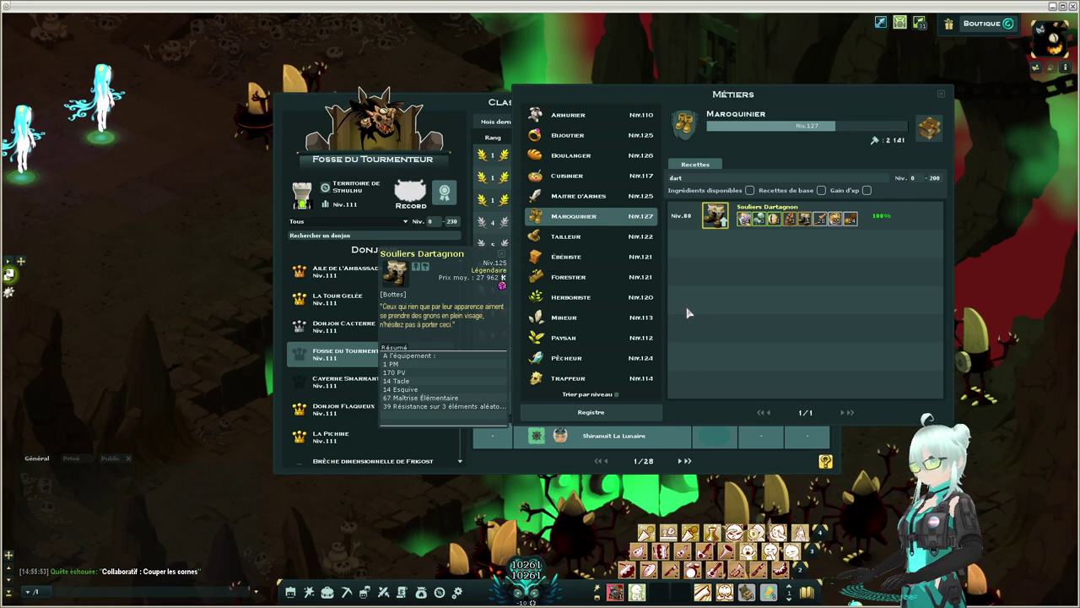
pyautogui.press('Escape')
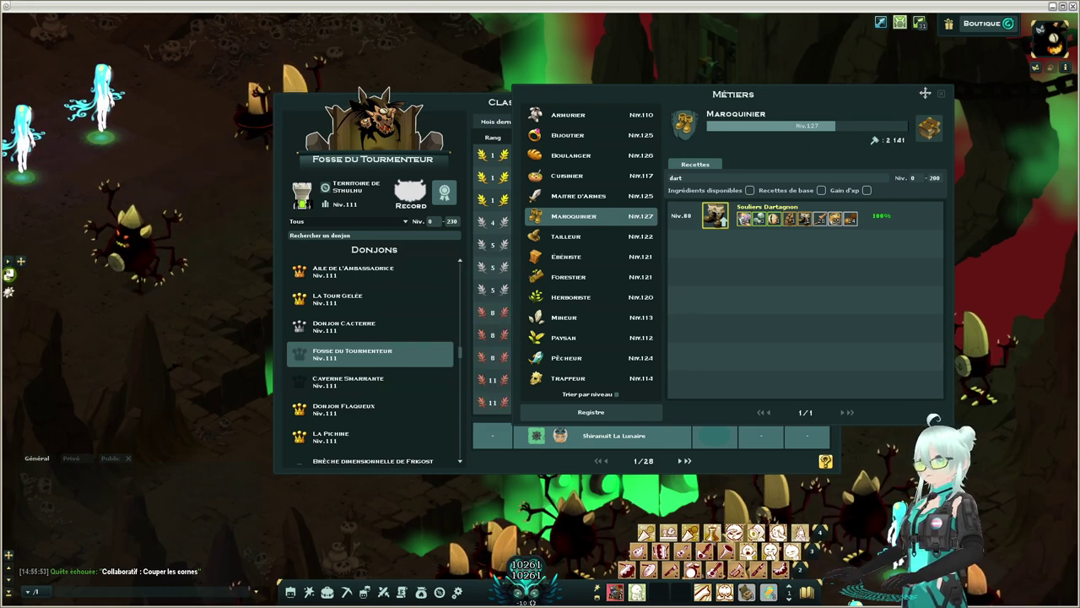
pyautogui.click(941, 93)
pyautogui.moveTo(665, 191)
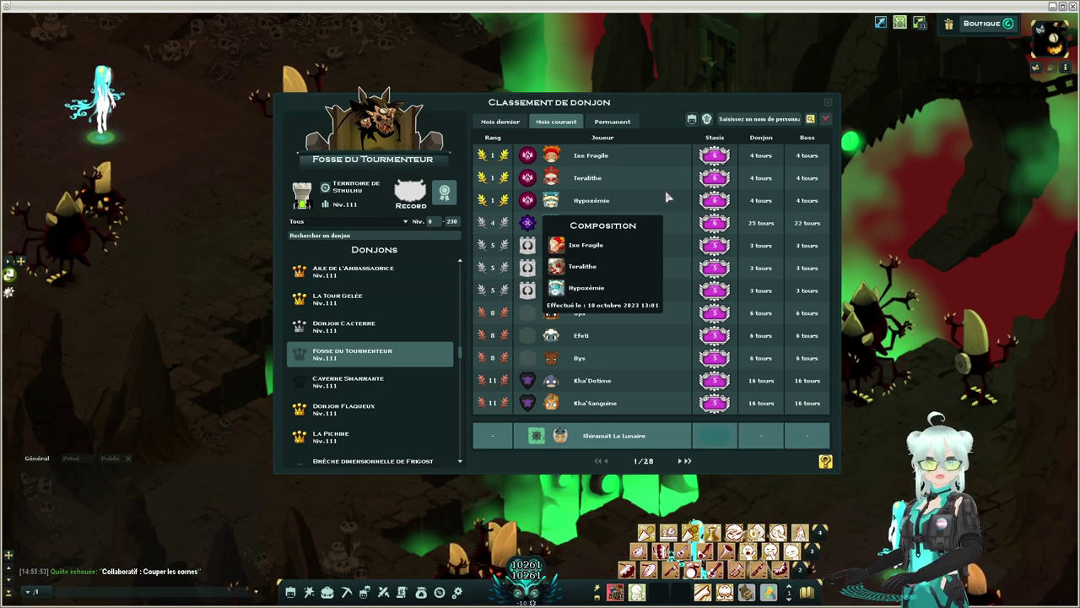
# Switch to the Google Sheets drop table and look over the Plastron Tourmenté, Chapeau Dartagnon and Casque Tourmenté entries
pyautogui.hotkey('alt', 'Tab')
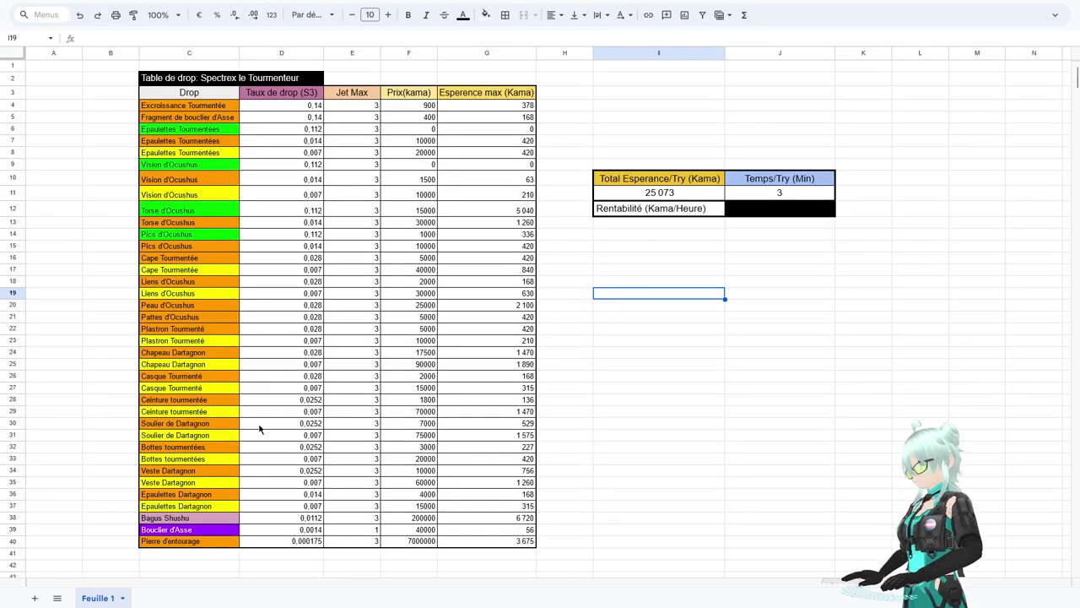
pyautogui.click(201, 343)
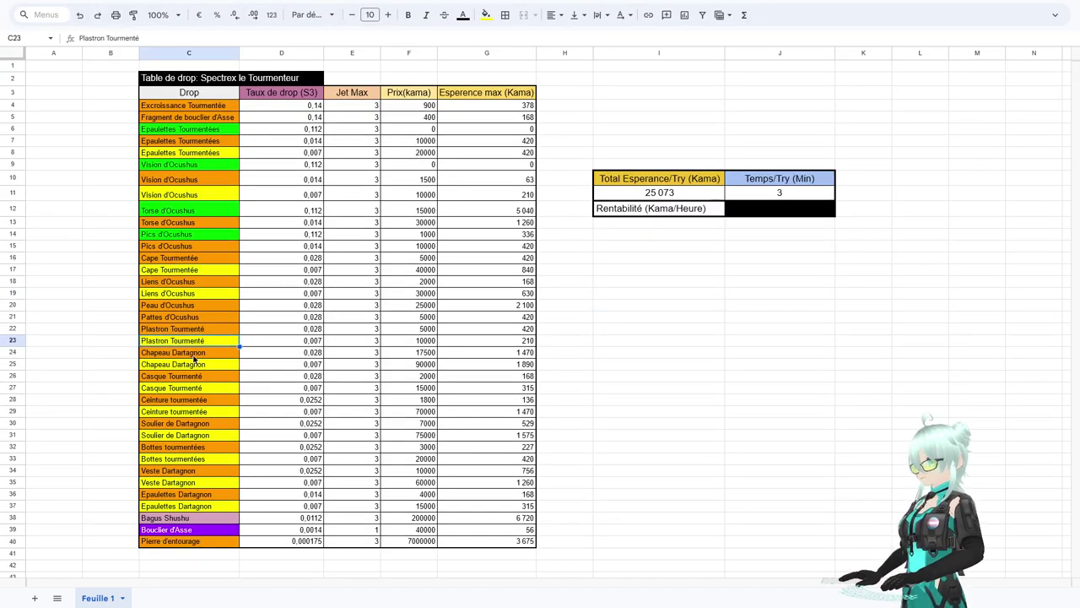
pyautogui.click(193, 362)
pyautogui.click(185, 390)
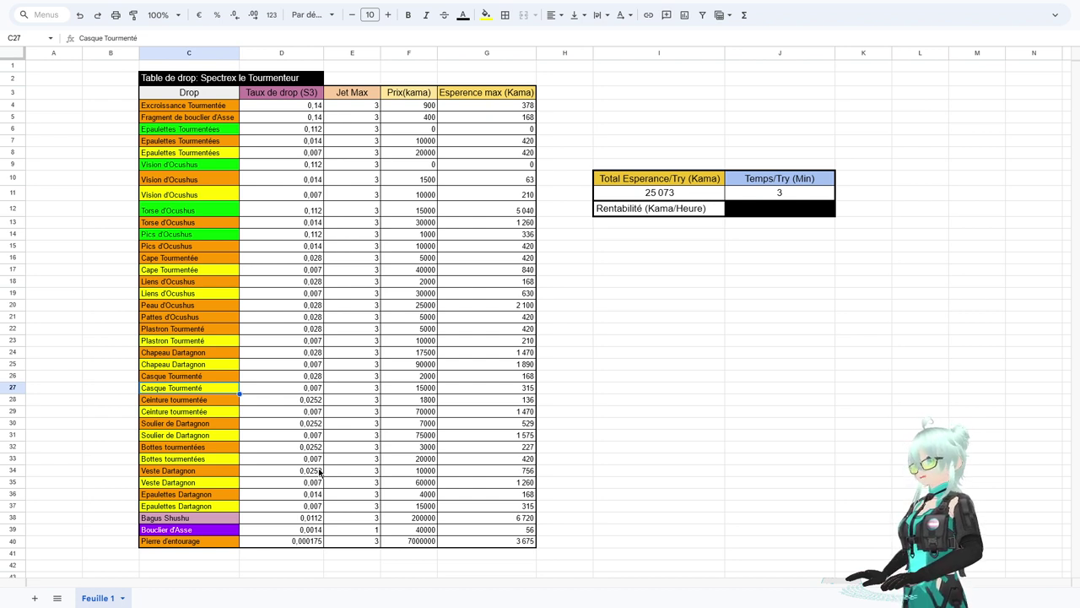
# Review the Jet Max, drop rate and price cells in the Bagus Shushu, Bouclier d'Asse and Pierre d'entourage rows
pyautogui.click(348, 519)
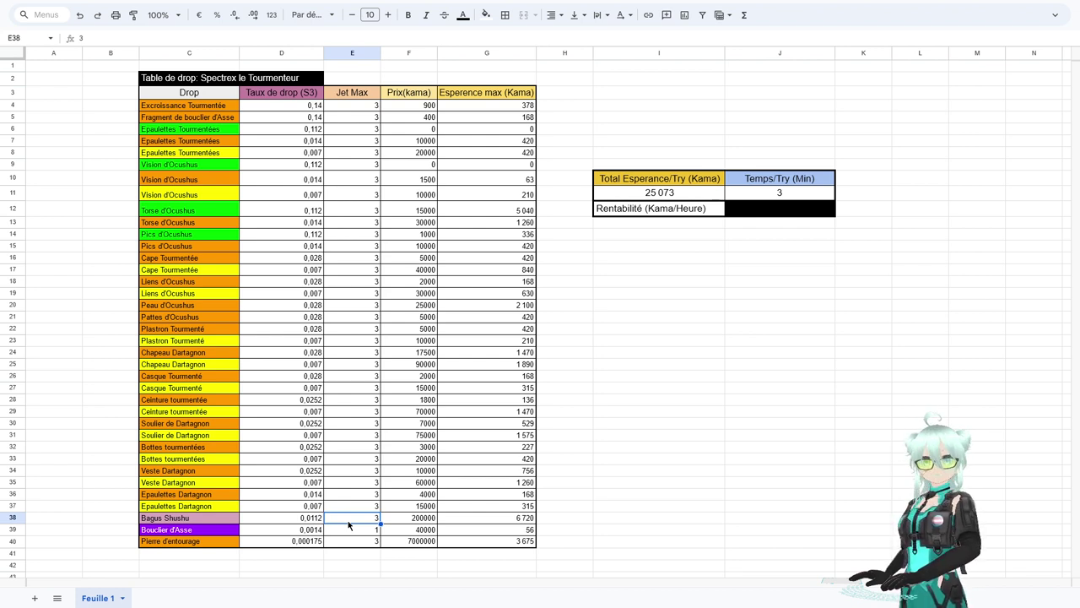
pyautogui.click(399, 521)
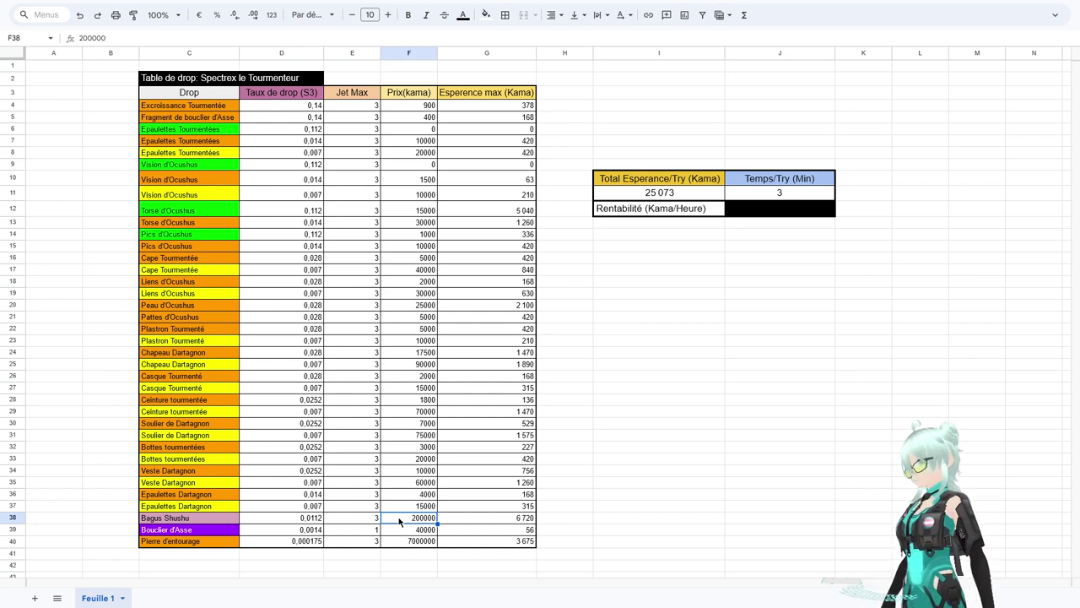
pyautogui.click(357, 532)
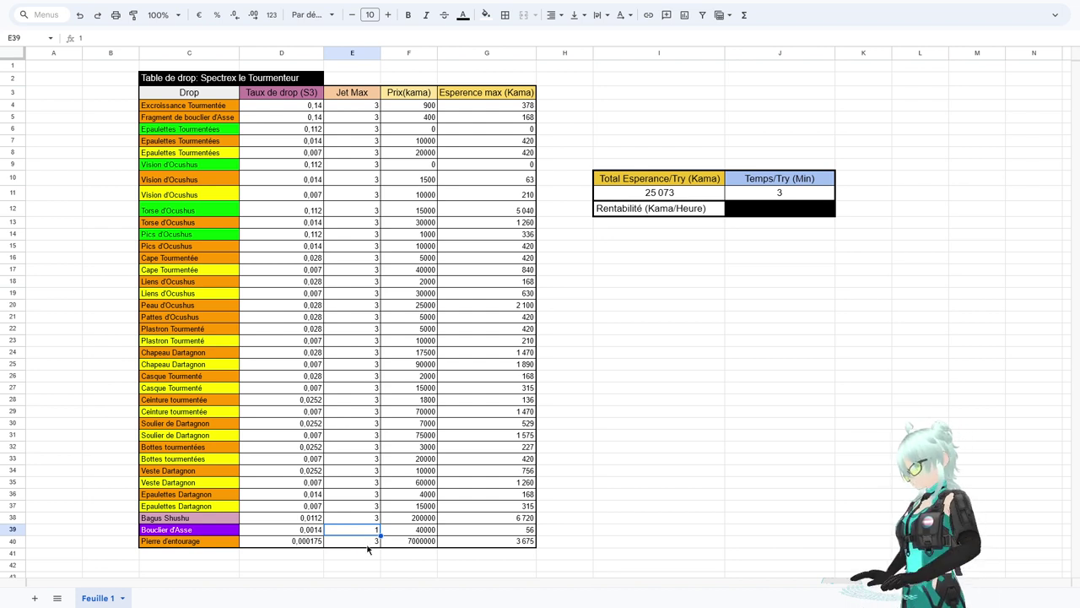
pyautogui.click(366, 543)
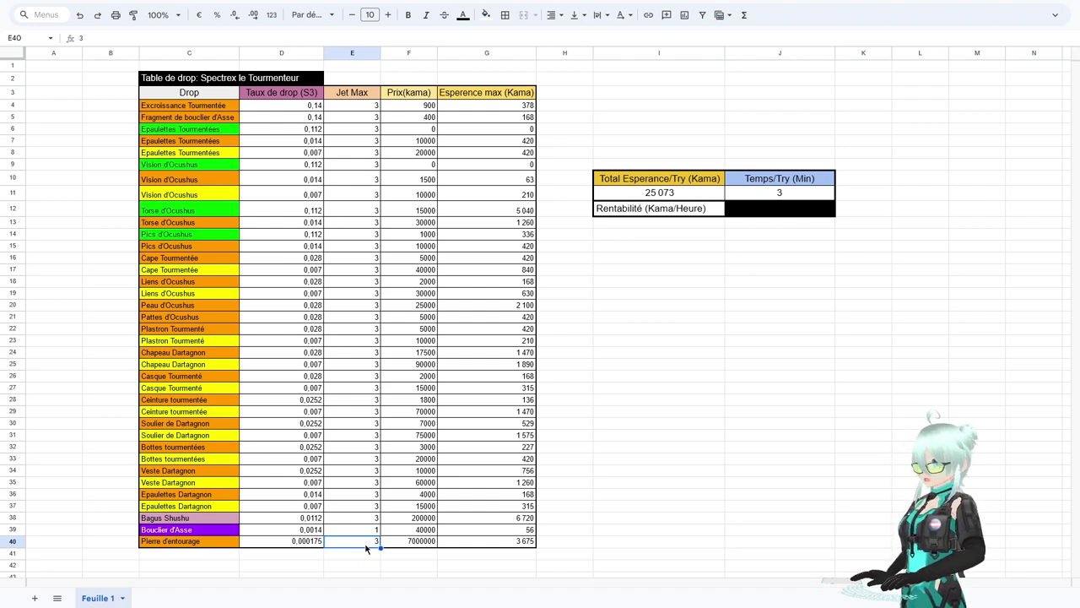
pyautogui.click(271, 543)
pyautogui.click(425, 546)
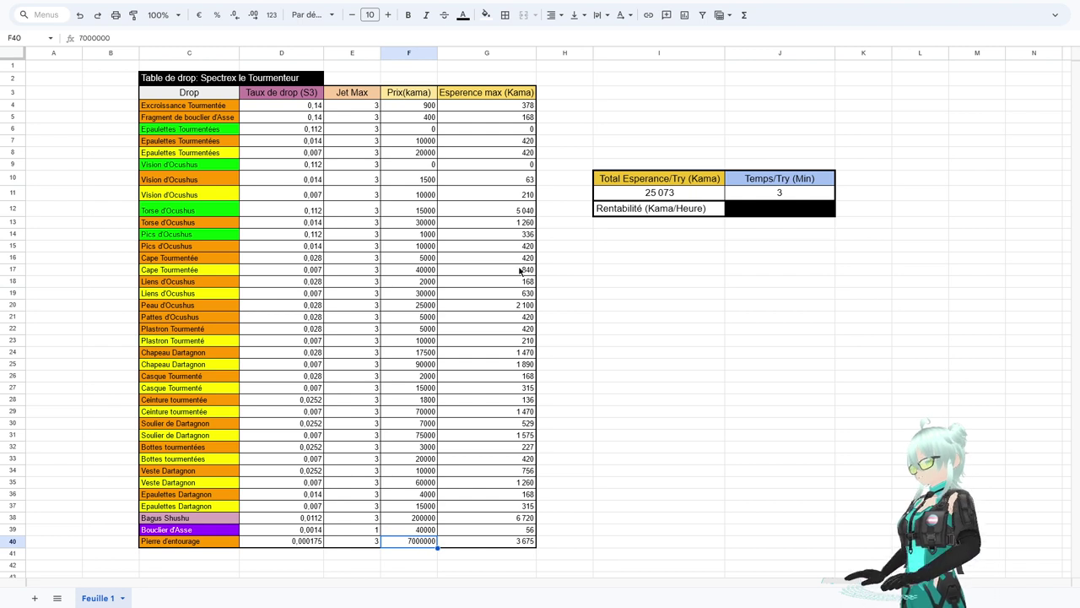
# Examine the Esperence max formula for Excroissance Tourmentée in G4
pyautogui.click(470, 110)
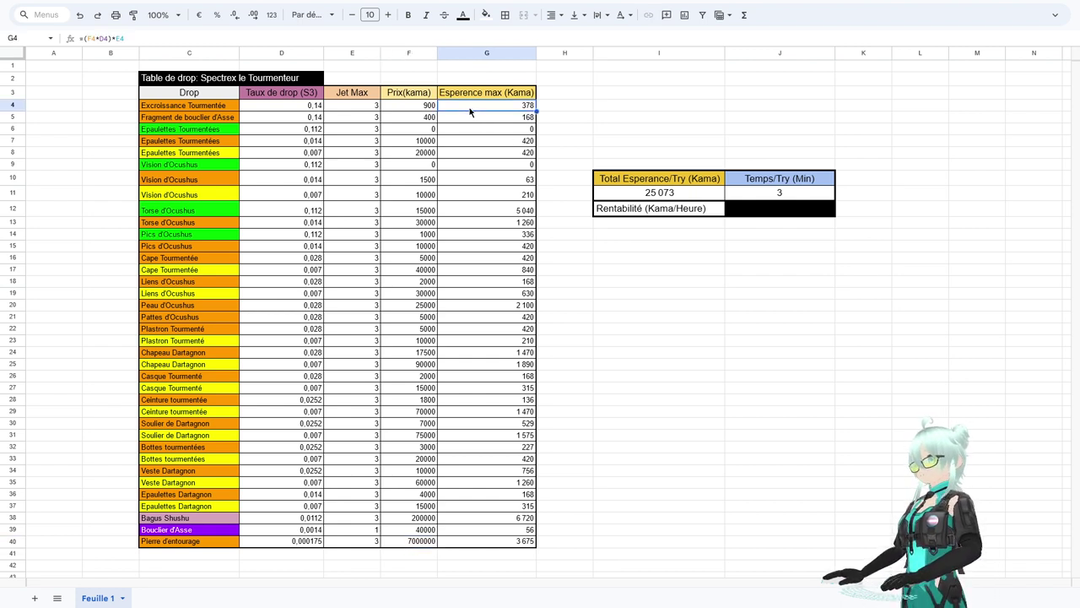
pyautogui.click(171, 107)
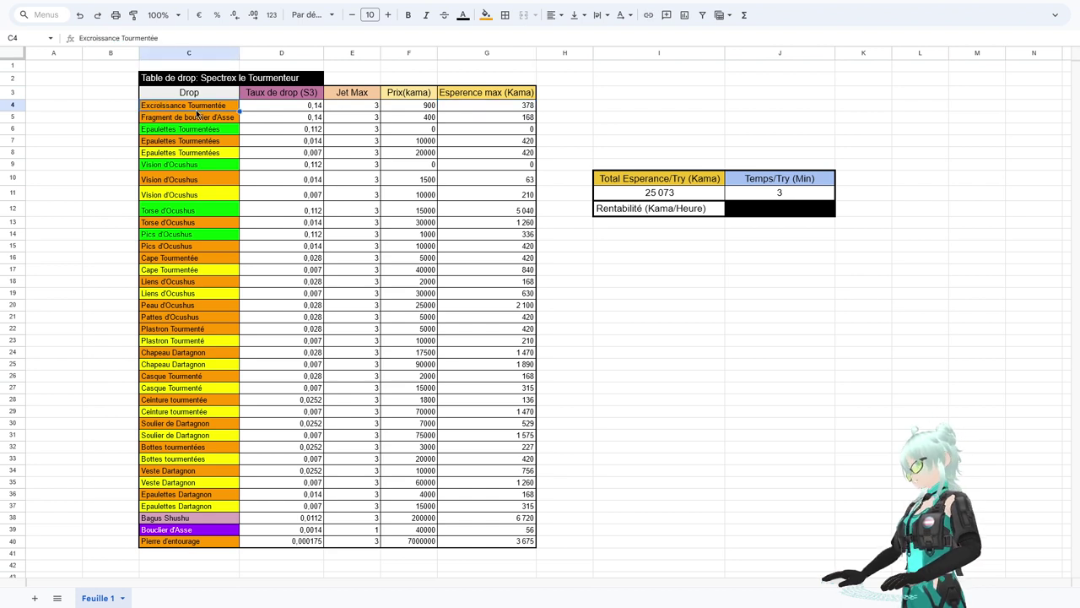
pyautogui.click(470, 107)
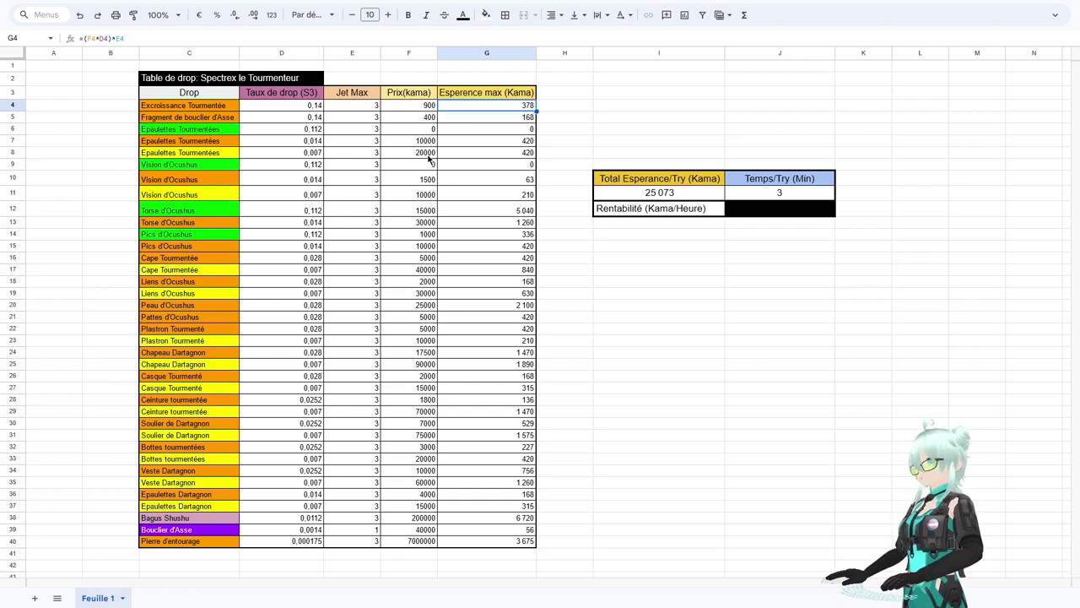
# Compare the price and Esperence max cells across the three Epaulettes Tourmentées rows
pyautogui.click(477, 140)
pyautogui.click(466, 133)
pyautogui.press('Left')
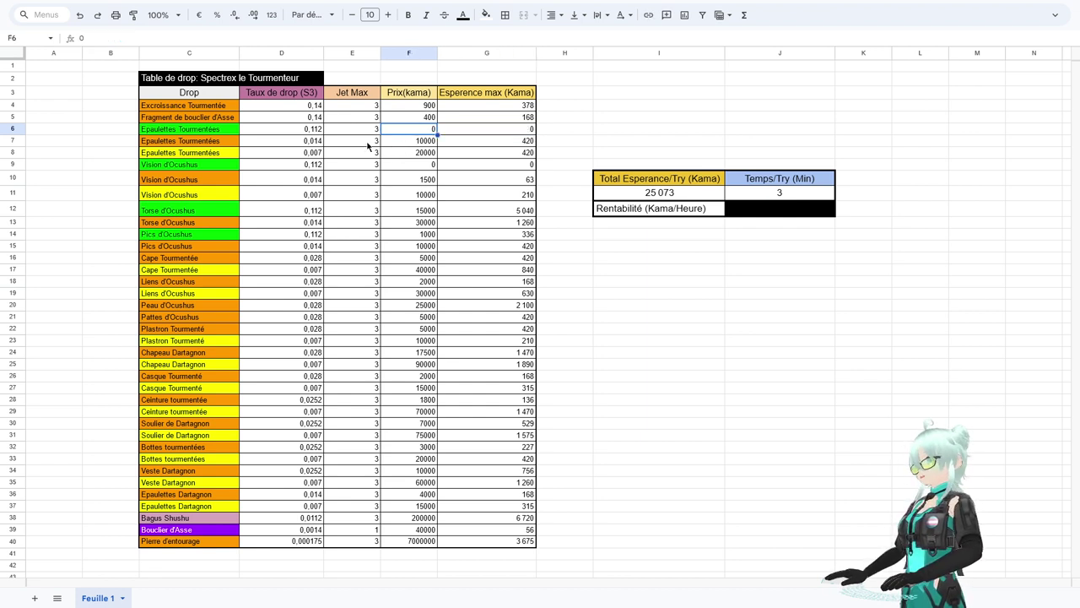
pyautogui.click(211, 142)
pyautogui.click(232, 157)
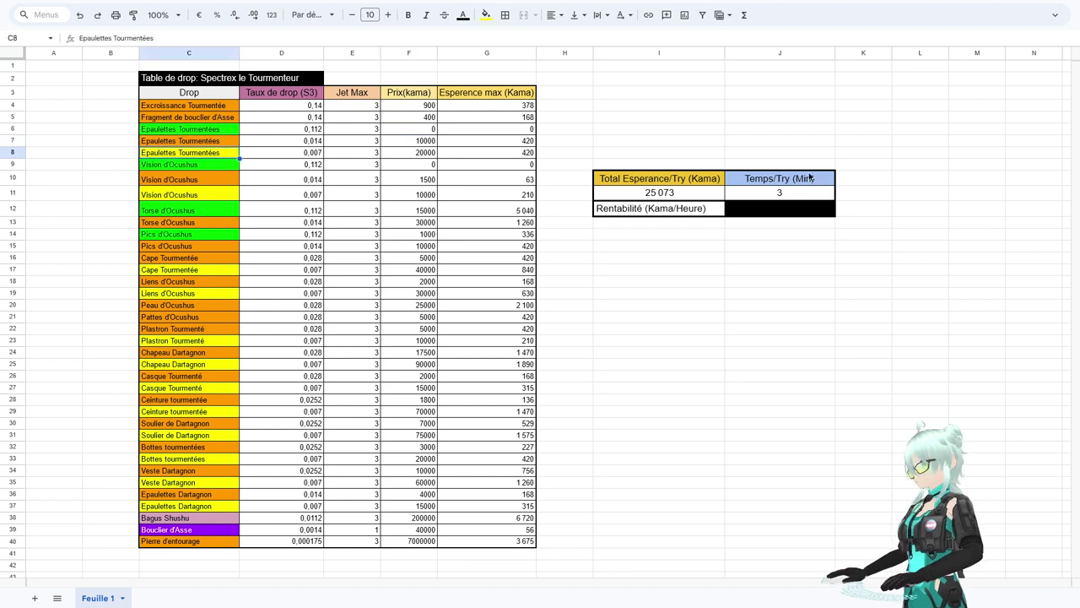
pyautogui.click(469, 150)
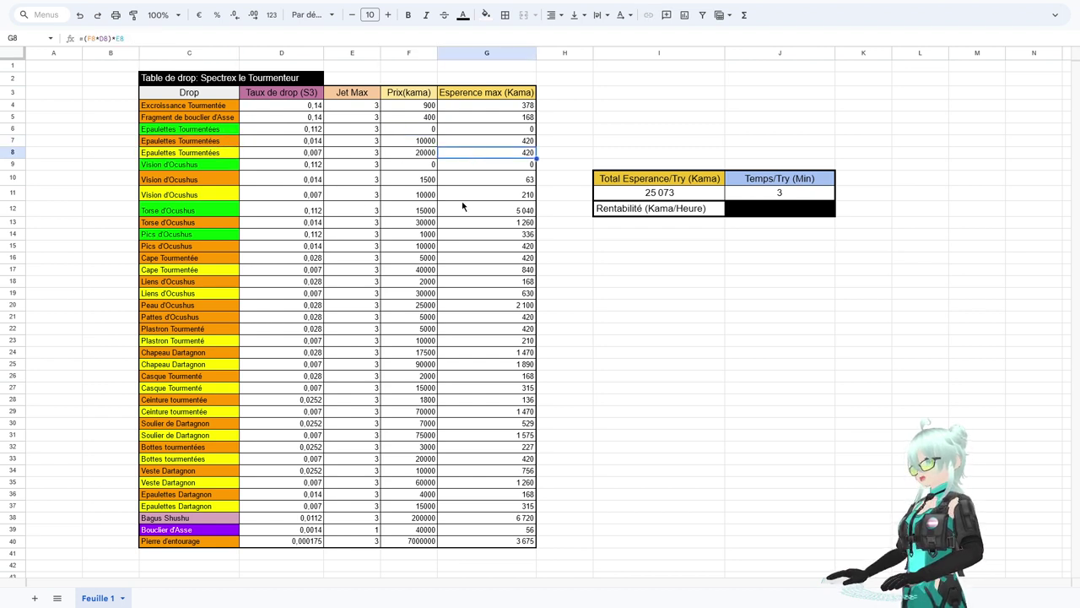
# Inspect the Esperence max column from its first row, G4, to its last row, G40
pyautogui.click(462, 223)
pyautogui.click(477, 108)
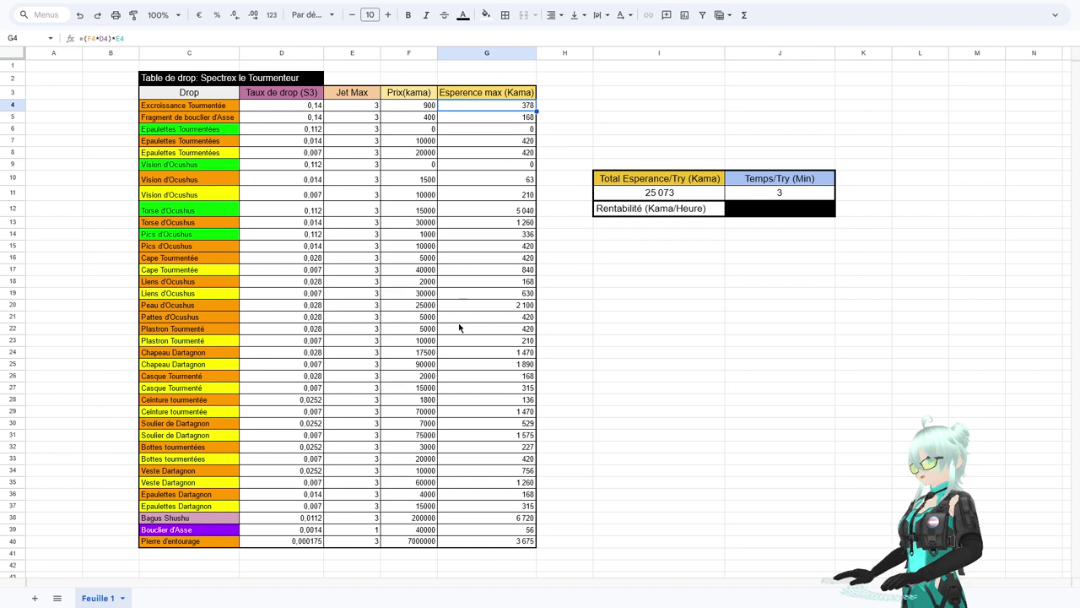
pyautogui.click(454, 538)
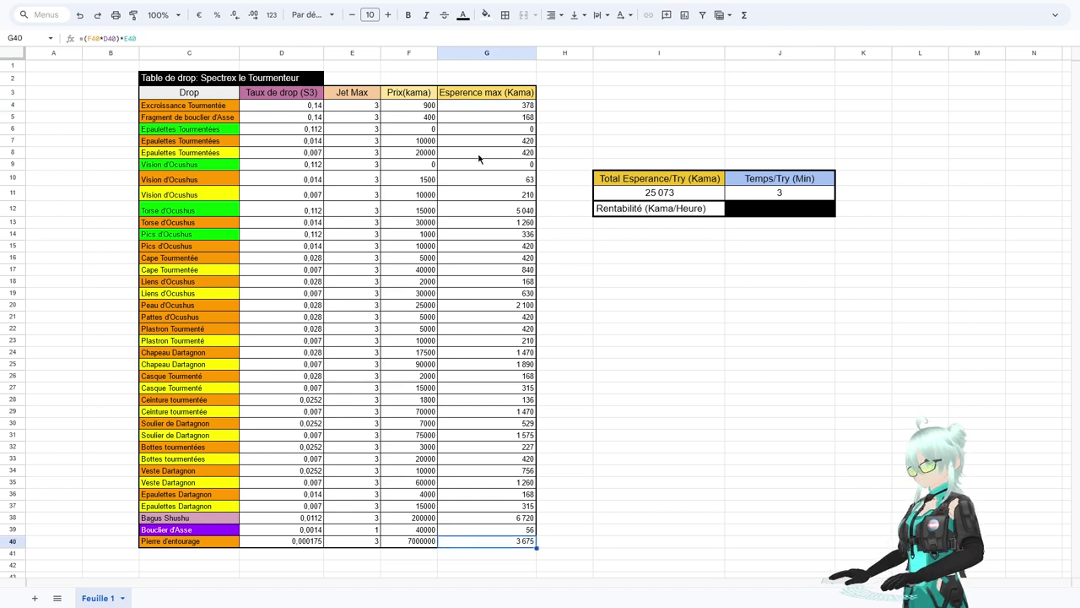
pyautogui.click(473, 117)
pyautogui.click(468, 109)
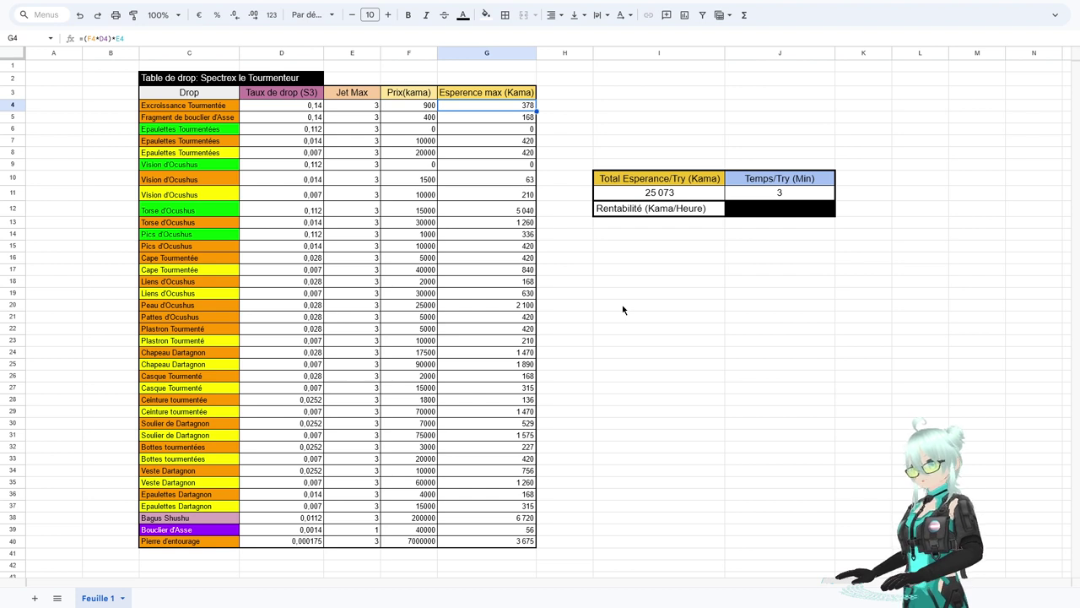
# Examine the Total Esperance/Try formula in I11 and the Temps/Try value in J11
pyautogui.click(610, 193)
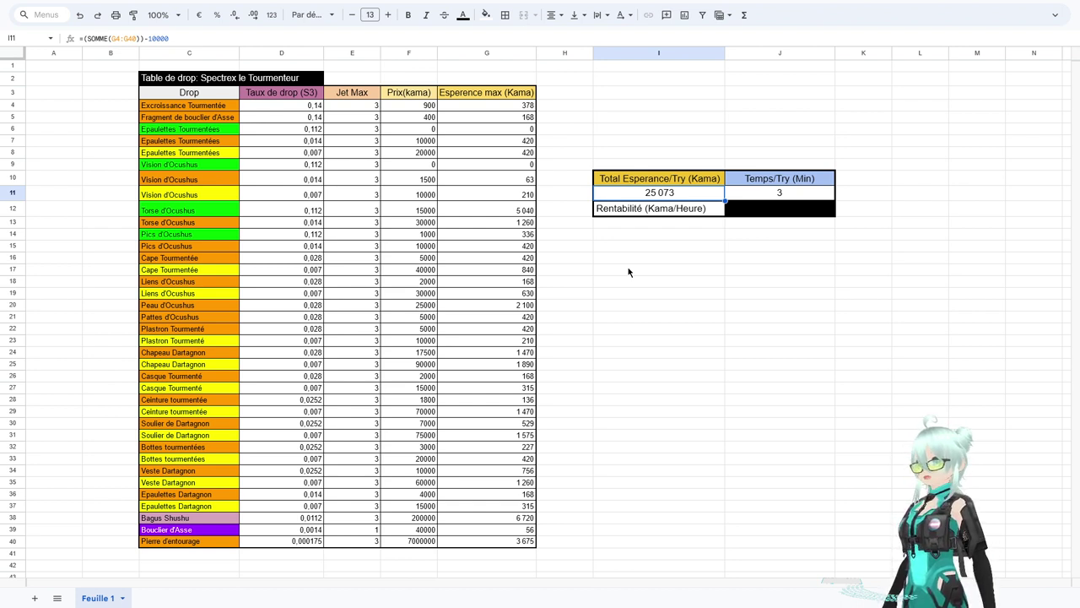
pyautogui.click(769, 197)
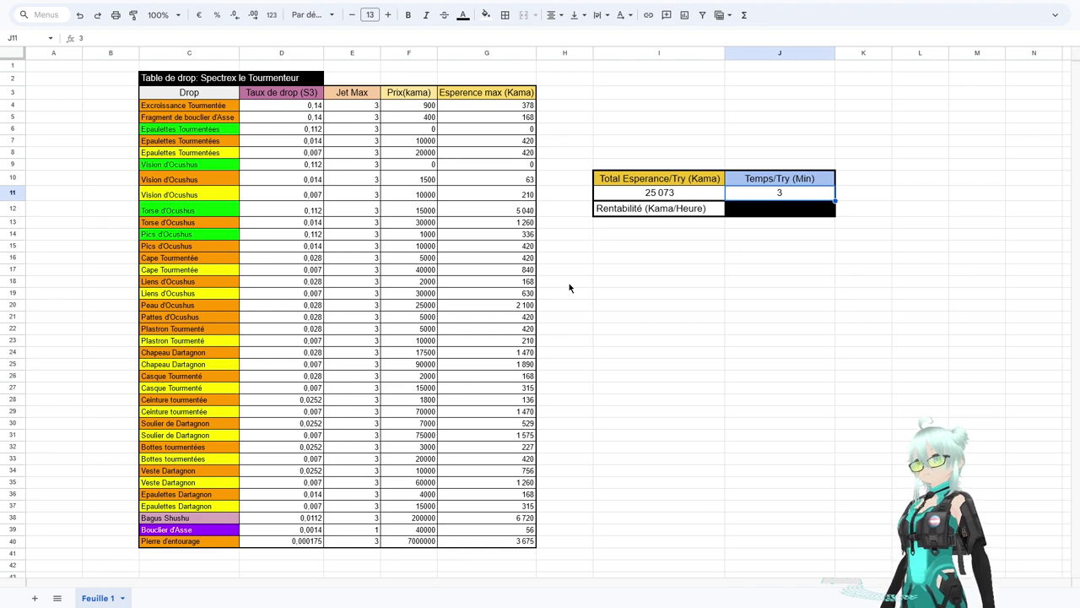
# Remove the black fill from cell J12 beside Rentabilité (Kama/Heure)
pyautogui.press('Down')
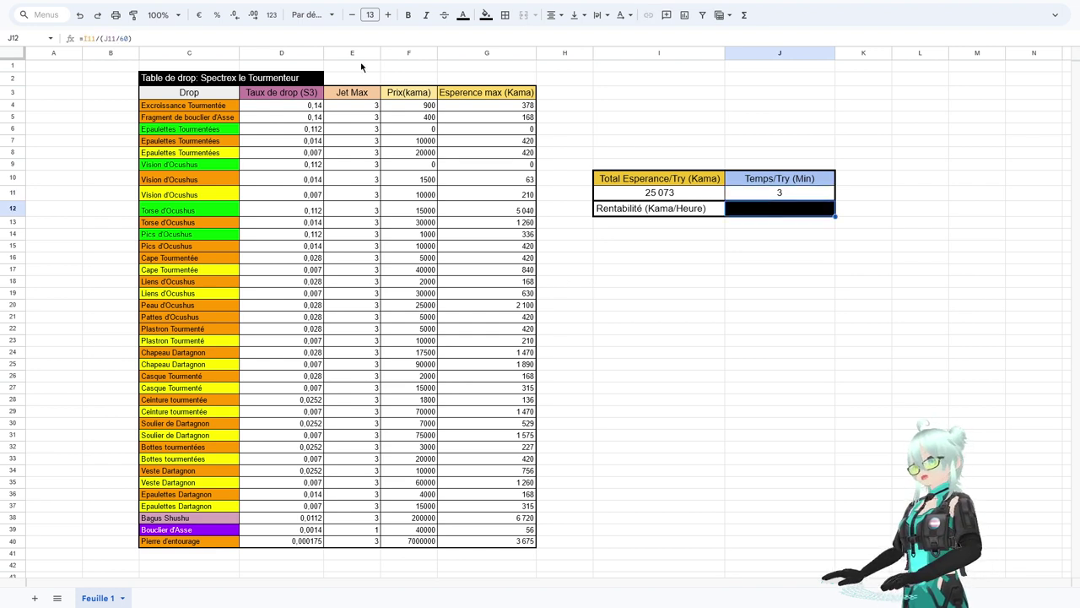
pyautogui.click(486, 14)
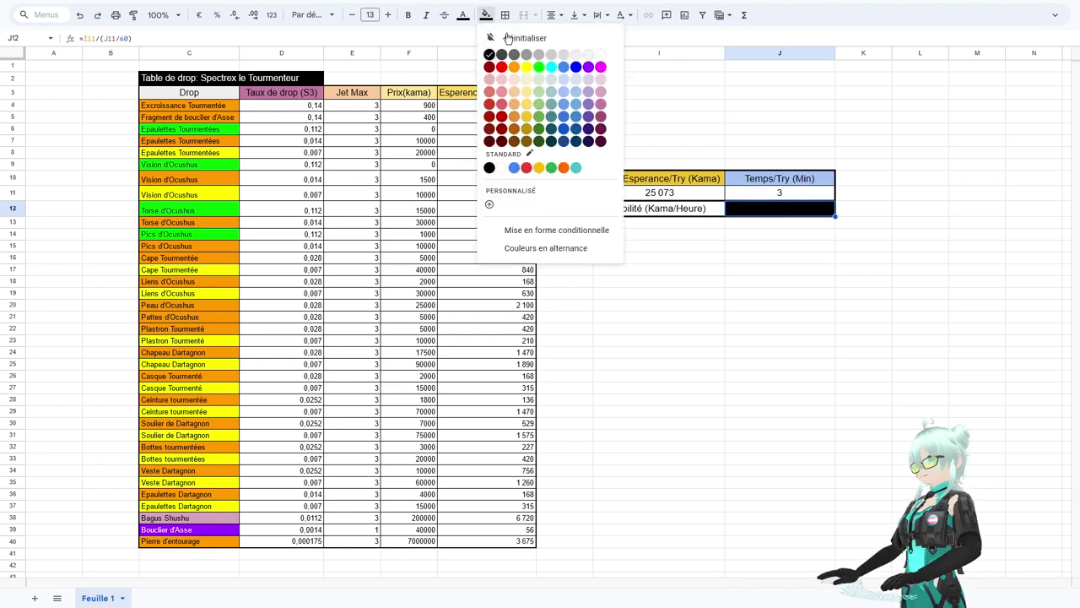
pyautogui.click(586, 44)
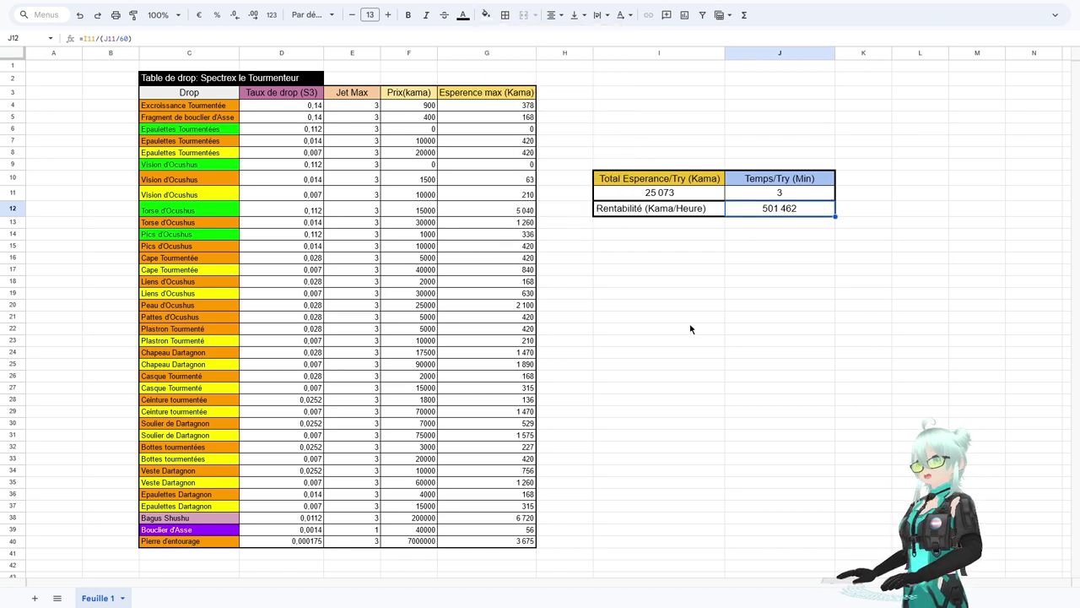